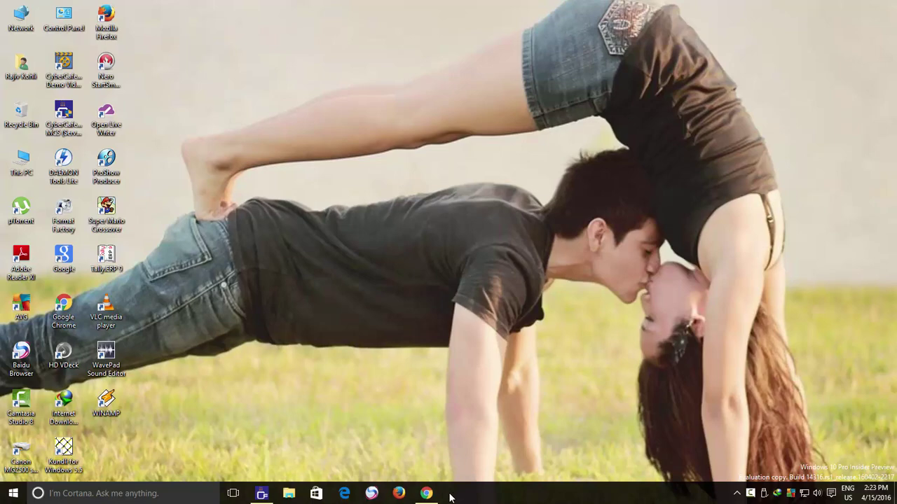
Step: Glance at the InternetOff page, then bring up the Ethernet adapter's options in Network Connections
click(439, 495)
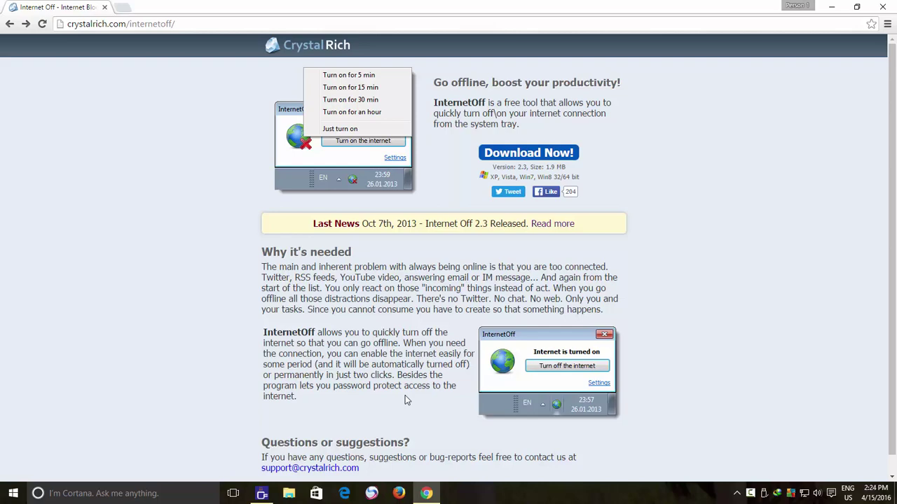
click(832, 9)
right_click(16, 25)
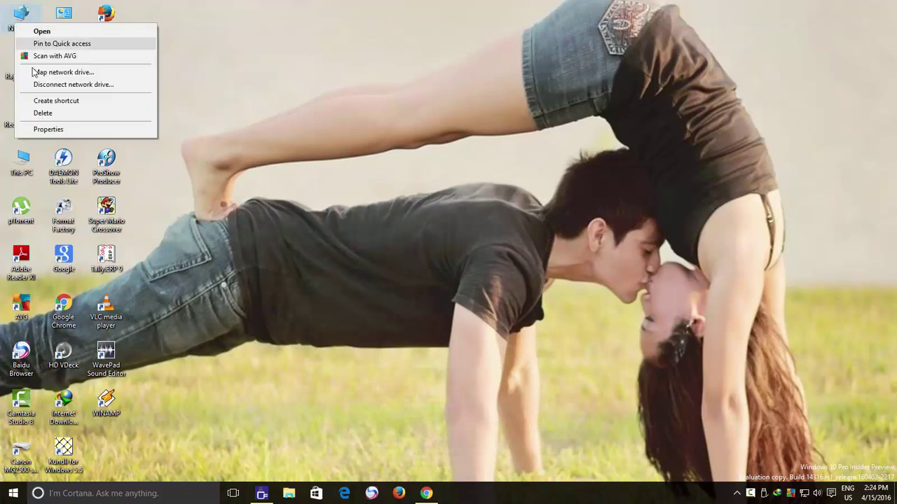
click(47, 130)
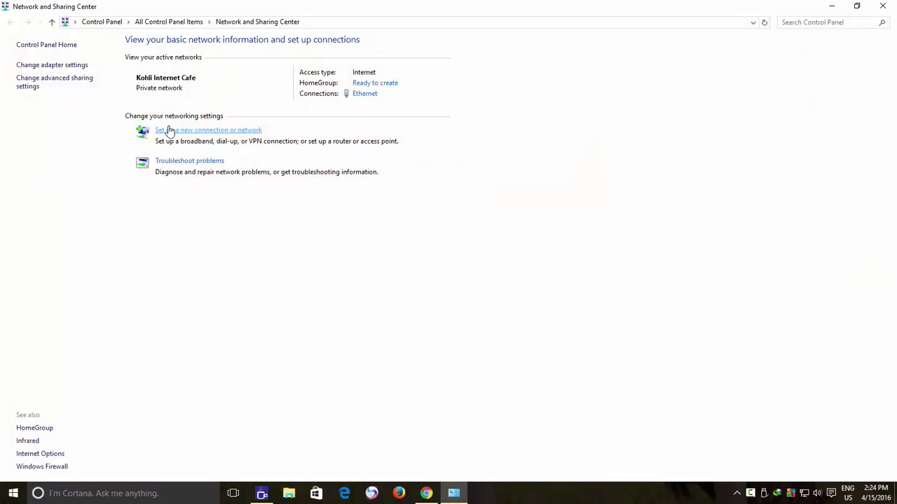
click(70, 68)
right_click(44, 63)
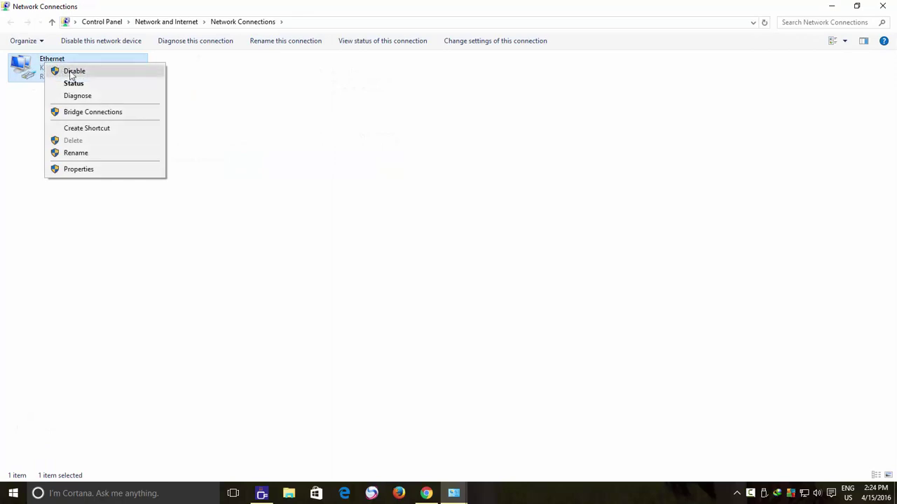
Step: Close the network windows and bring Chrome back showing the InternetOff page
click(293, 84)
click(882, 5)
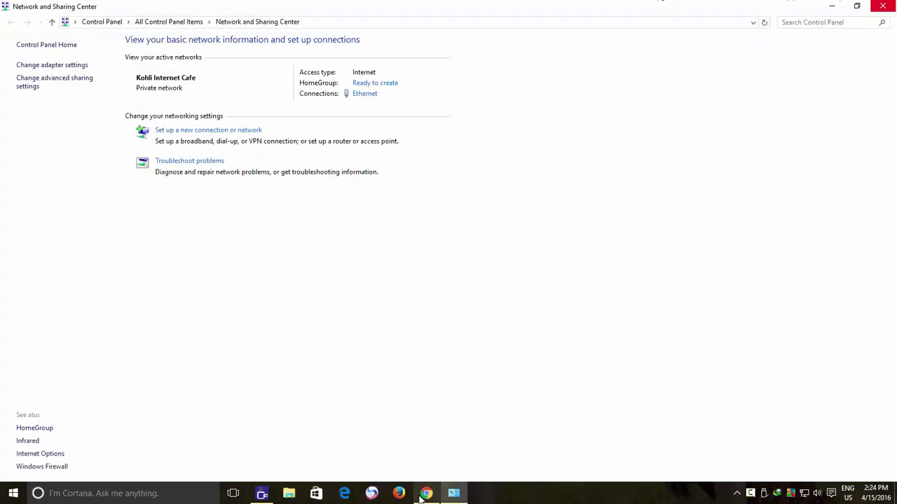
click(884, 7)
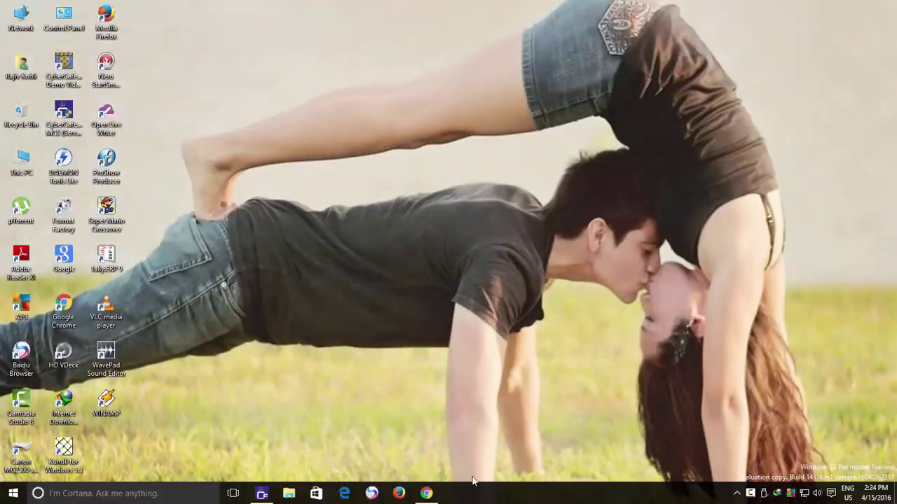
click(426, 494)
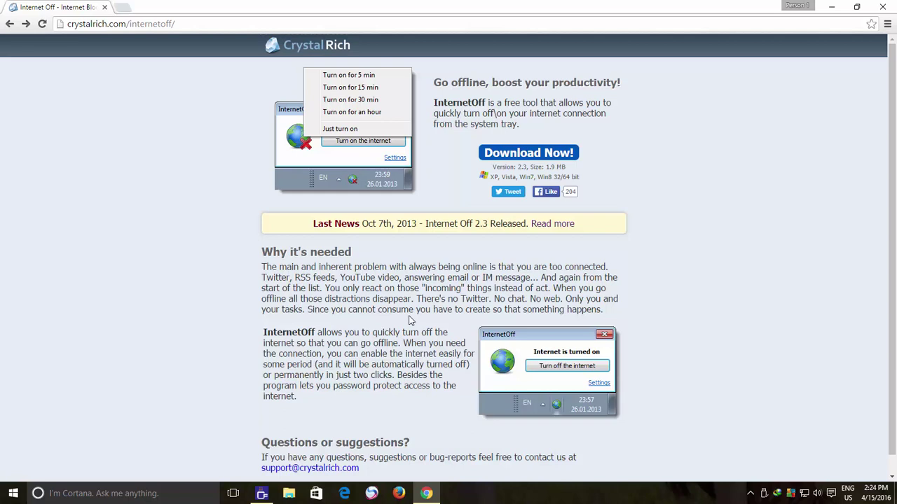
Step: Download and install InternetOff through its setup wizard, then dismiss the Installed notice
click(518, 156)
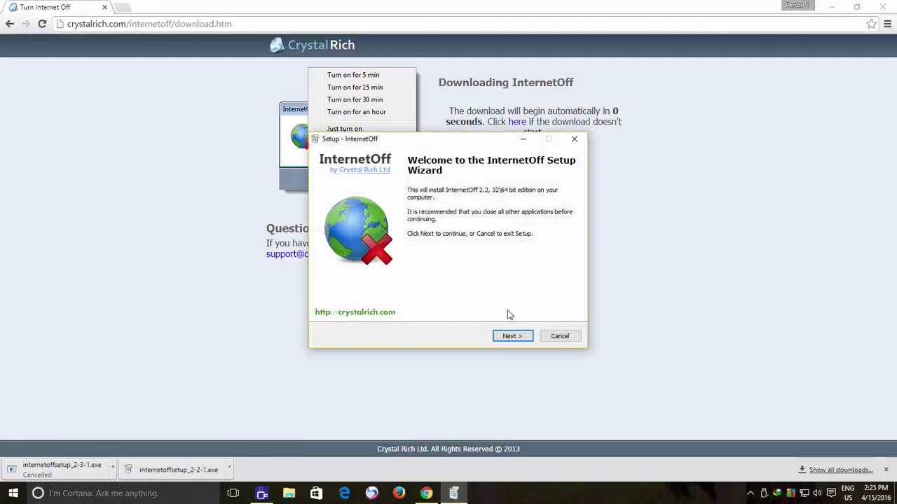
click(512, 336)
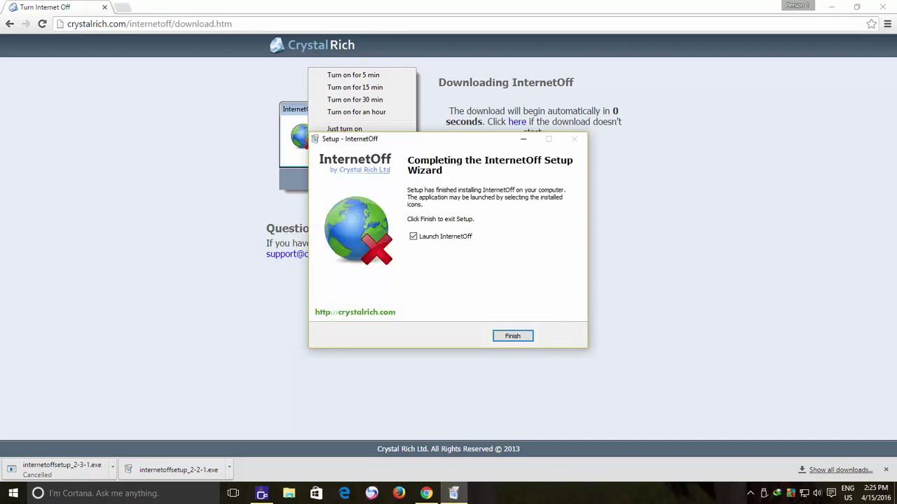
click(518, 337)
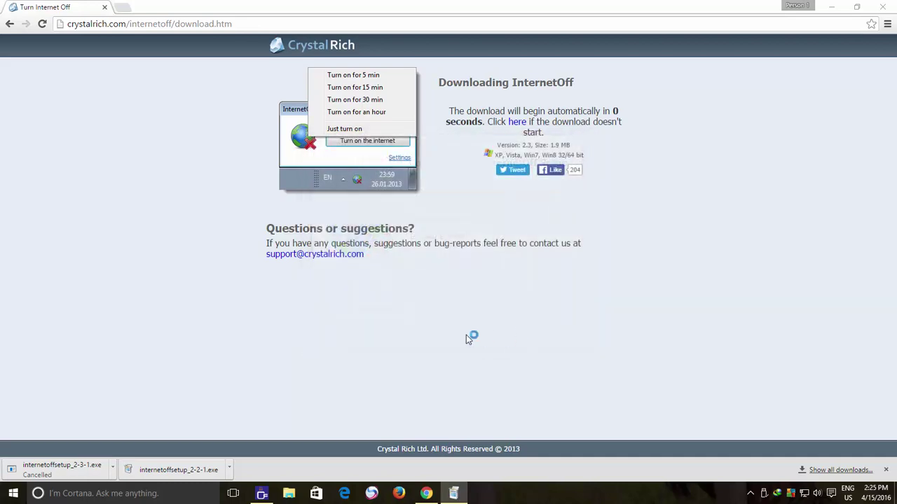
click(833, 9)
click(886, 430)
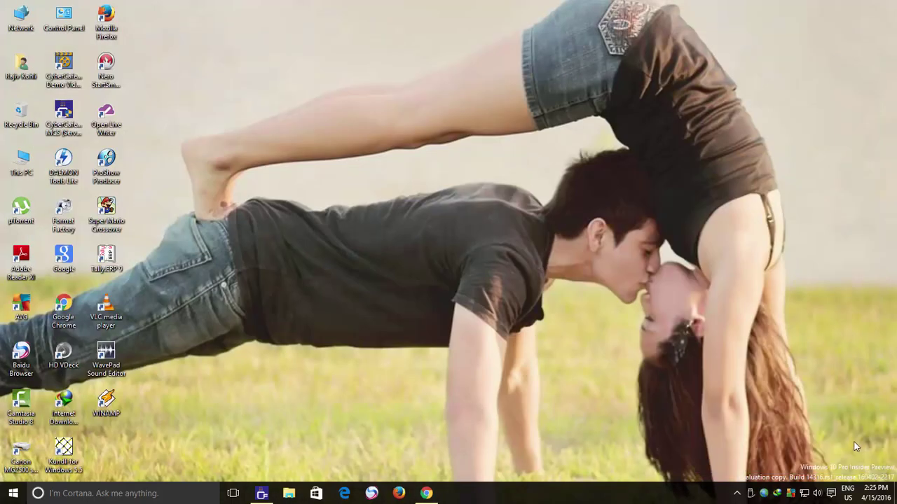
Step: Open InternetOff's Settings from the tray icon's status popup
click(764, 493)
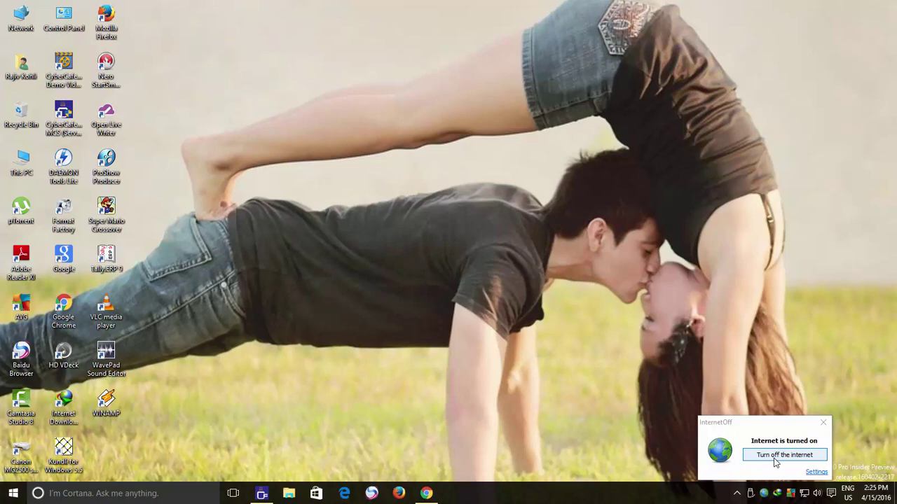
click(818, 473)
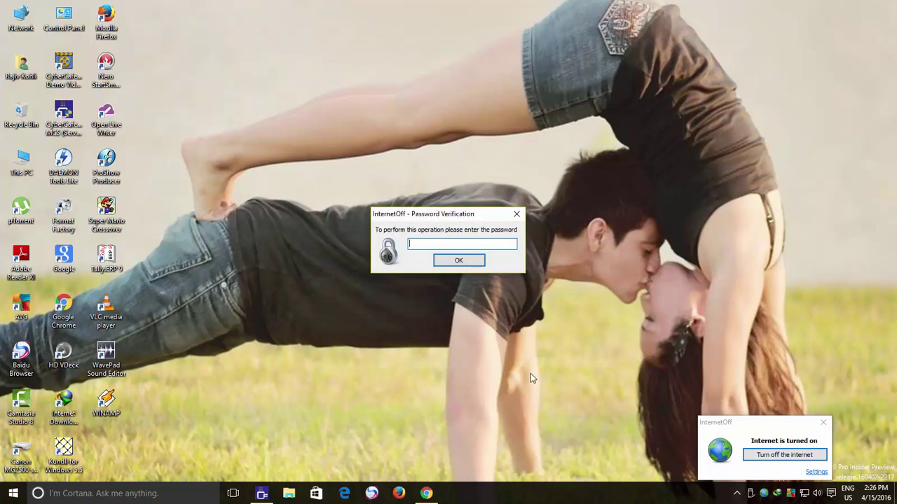
Step: Unlock settings with the password; disable startup and update checks, enable the time-left box
click(458, 260)
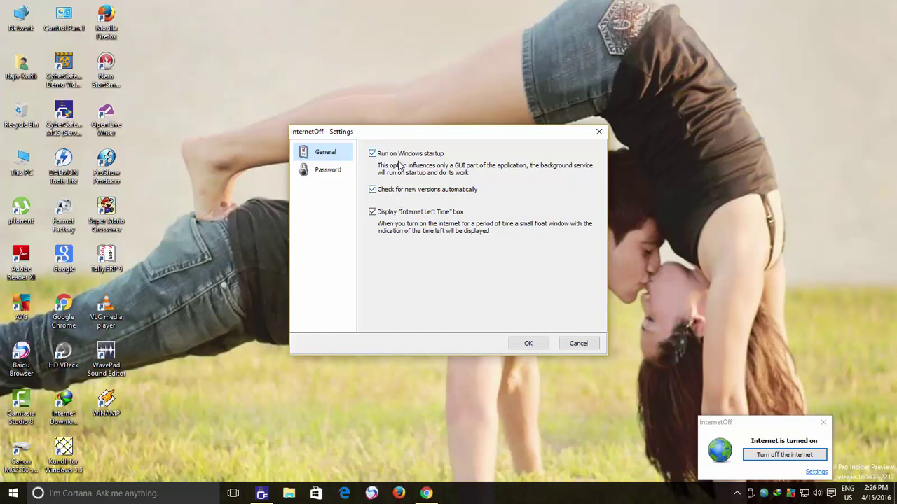
click(398, 155)
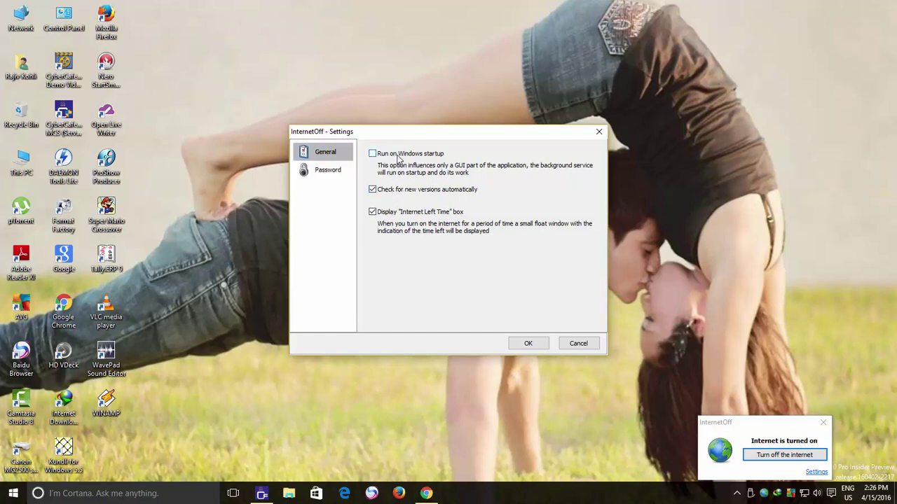
click(374, 194)
click(373, 212)
Step: Re-enable password protection with a new matching password and close the settings
click(315, 170)
click(393, 174)
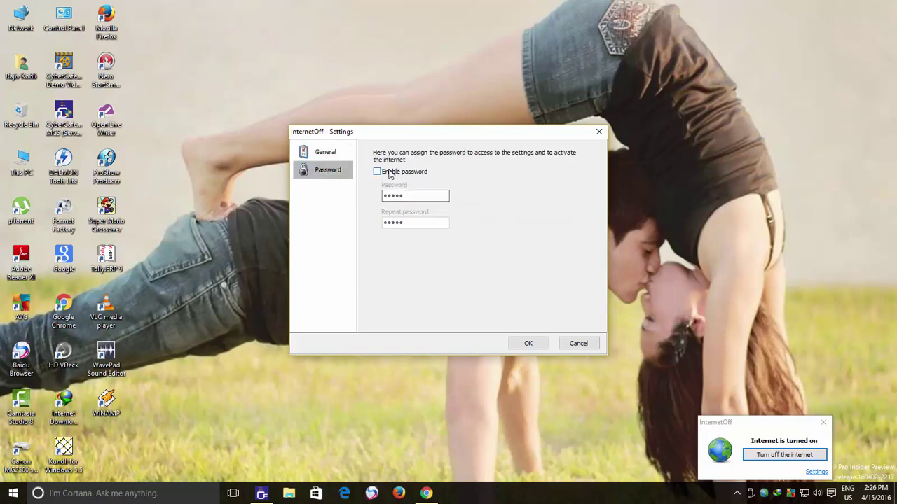
click(379, 172)
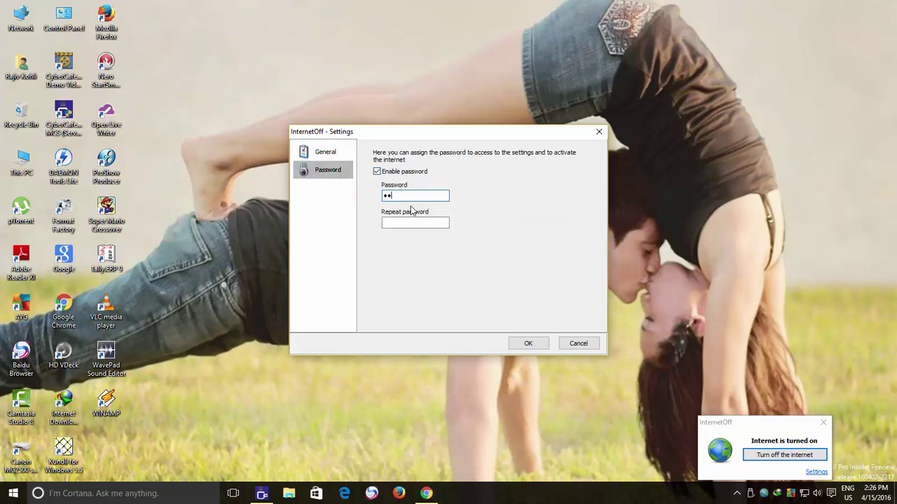
click(407, 222)
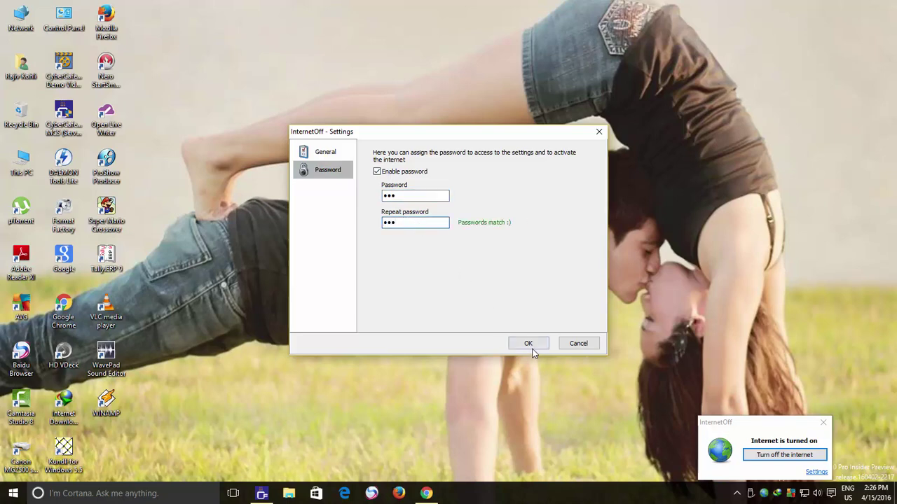
click(528, 343)
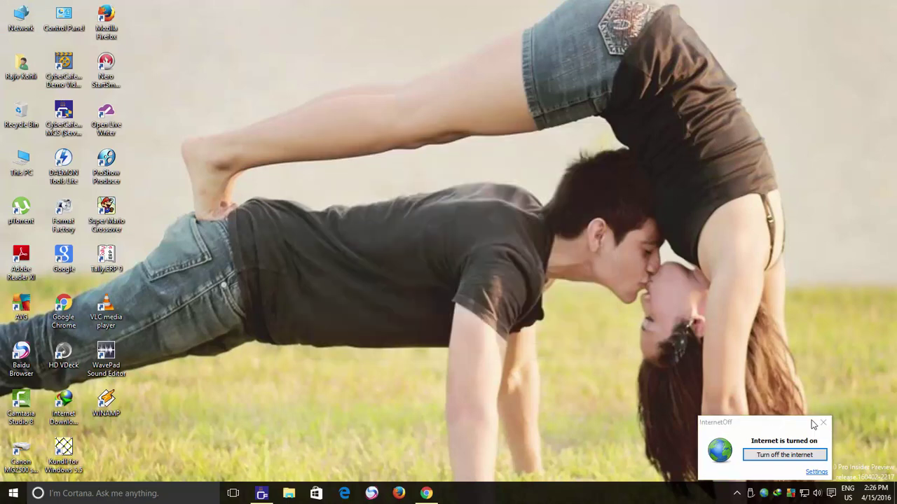
Step: Turn the internet off from the InternetOff tray popup
click(823, 423)
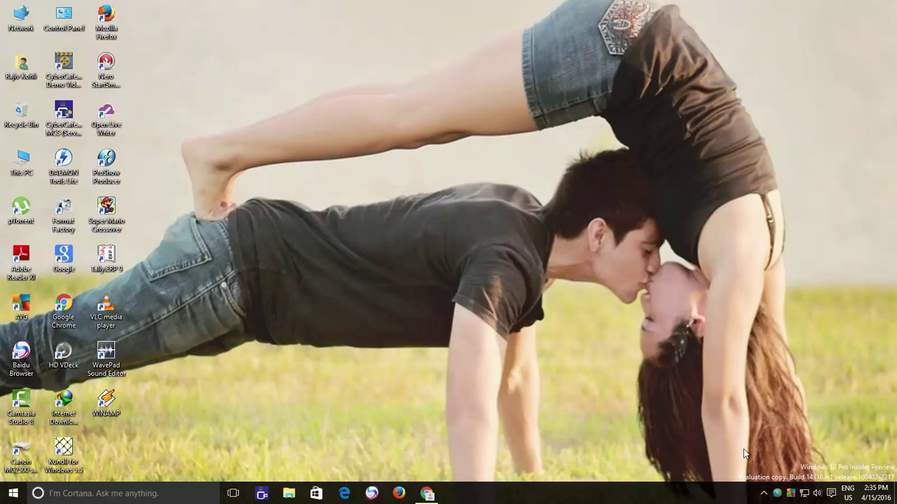
click(778, 494)
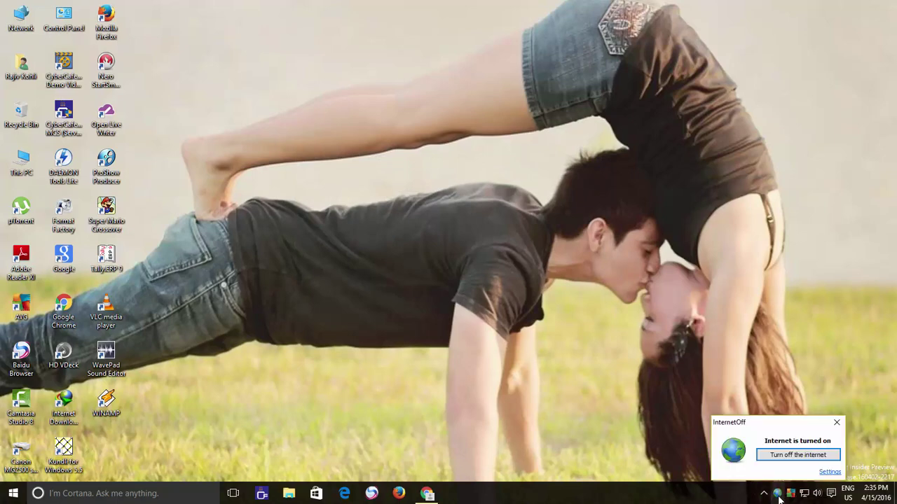
click(788, 454)
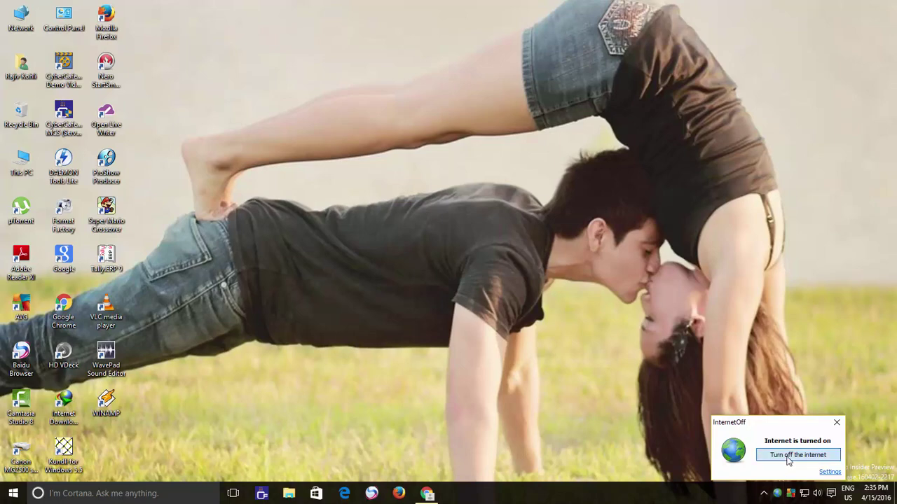
Step: Verify Chrome shows no connection, dismiss the Internet Off notice, and reopen the tray popup
click(427, 493)
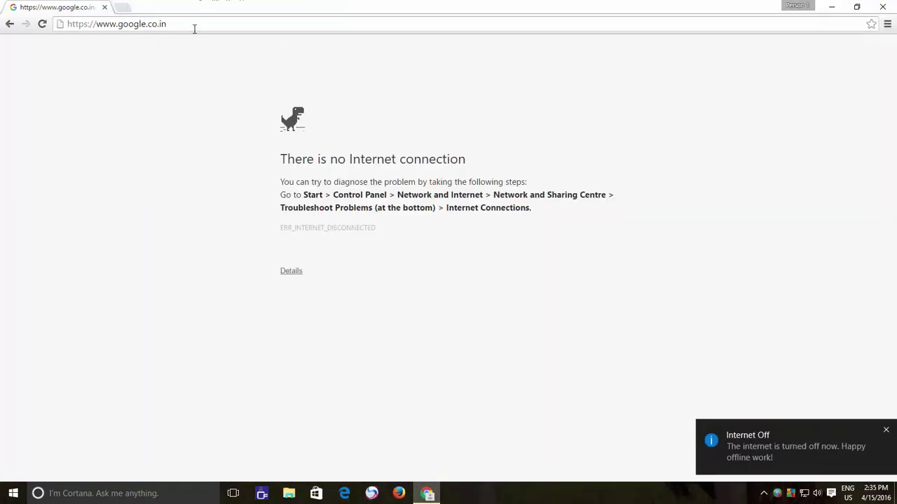
click(395, 27)
click(832, 7)
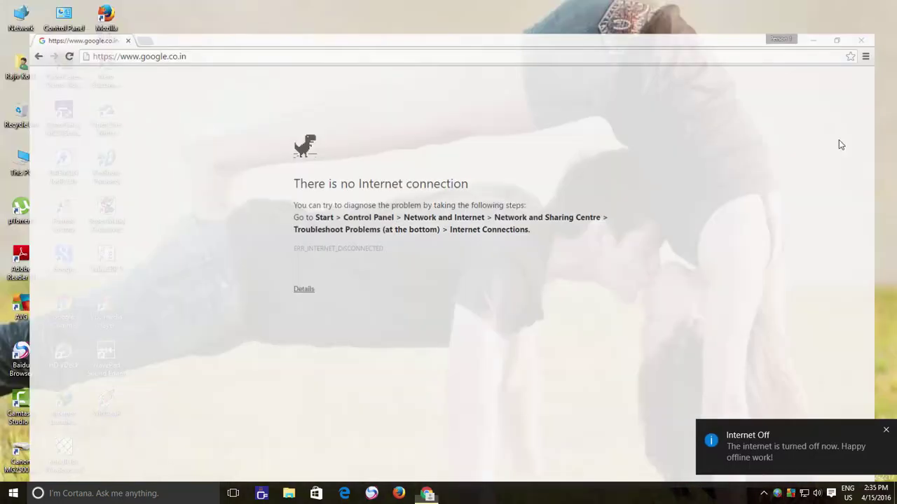
click(887, 429)
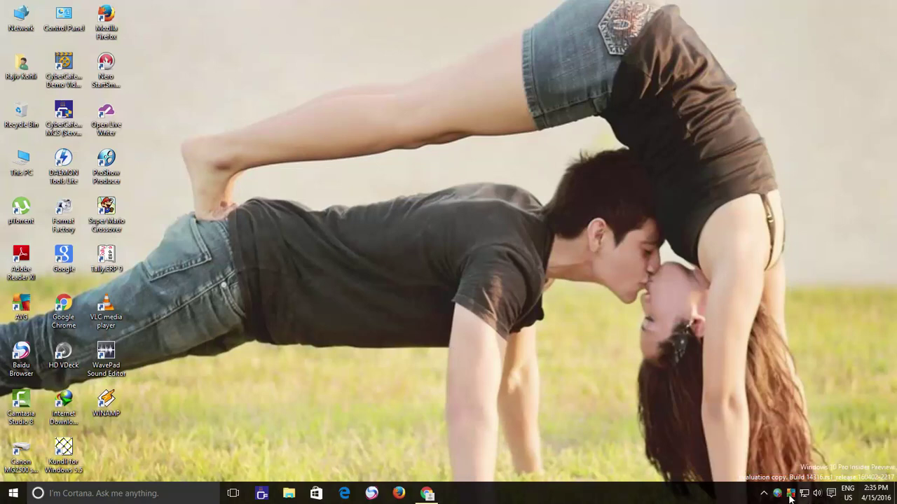
click(778, 493)
Step: Turn the internet on for 15 minutes, confirming with the password
click(790, 457)
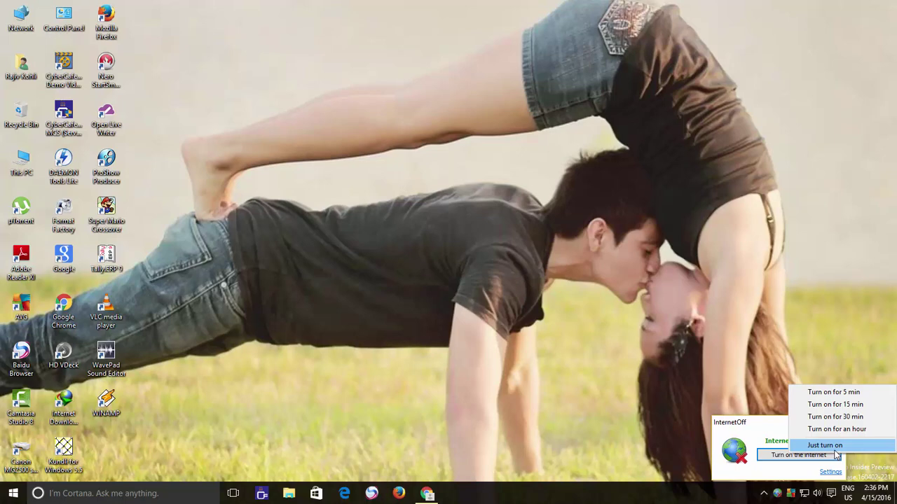
click(833, 404)
click(468, 264)
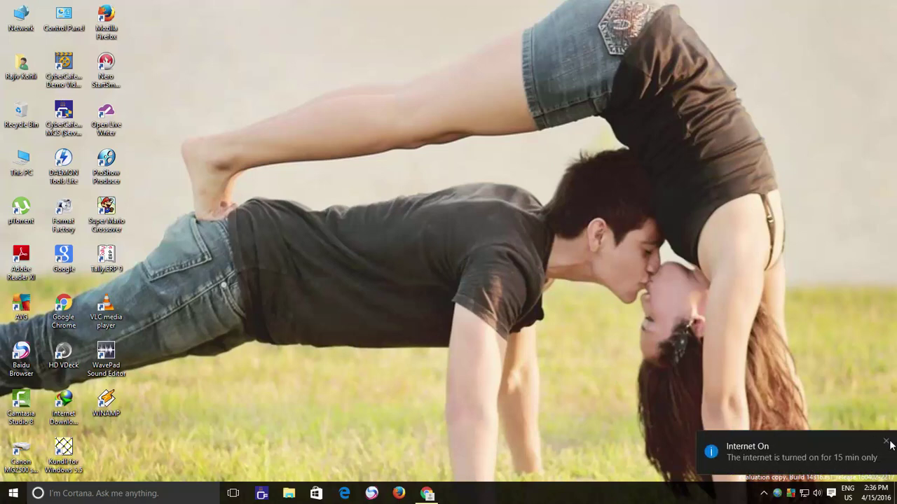
Step: Dismiss the Internet On notice and turn the internet off again early
click(889, 444)
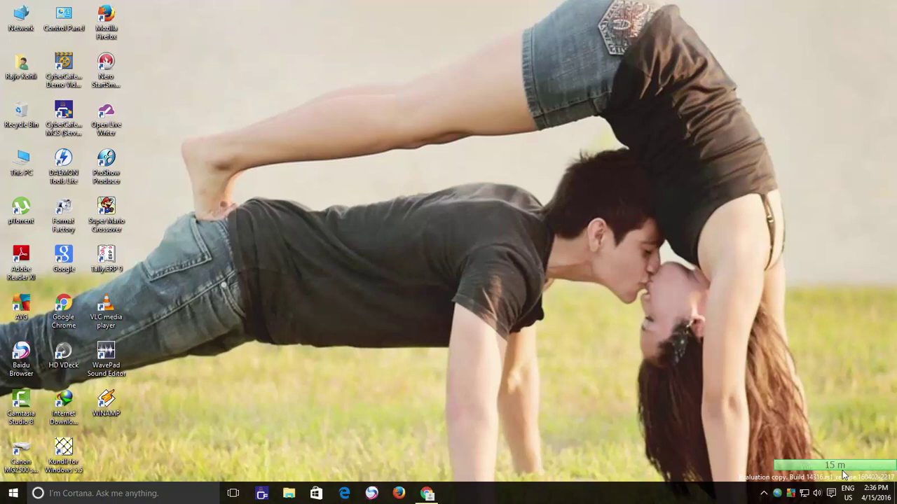
click(777, 494)
click(783, 455)
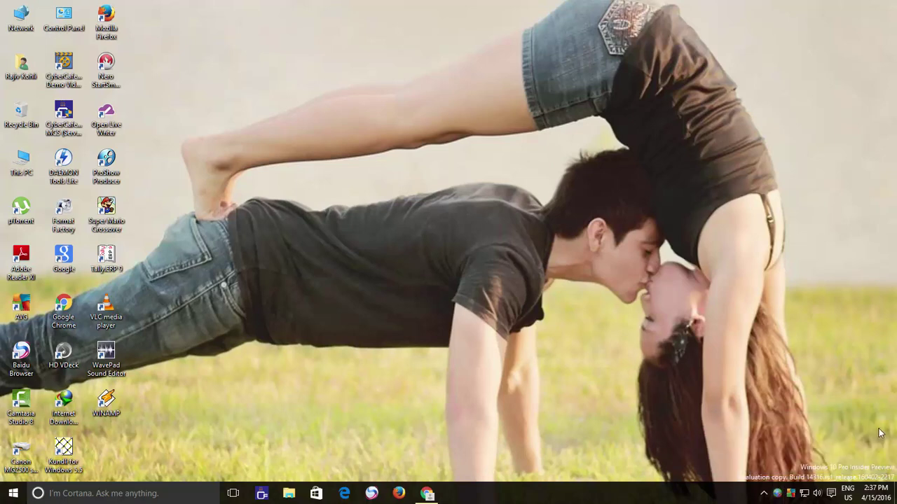
Step: End InternetOff.exe from Task Manager's Details list, then open the desktop Network icon's properties
right_click(482, 491)
click(507, 433)
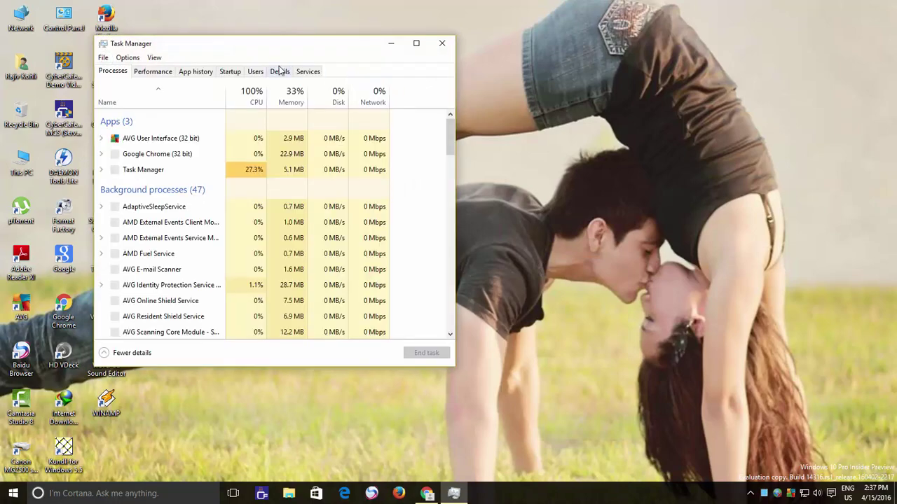
click(279, 71)
scroll(147, 210, down, 10)
click(126, 306)
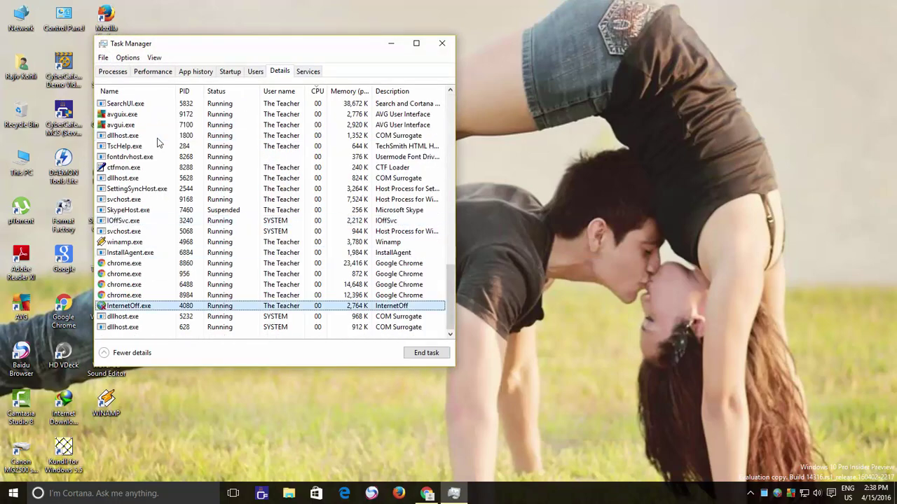
click(426, 353)
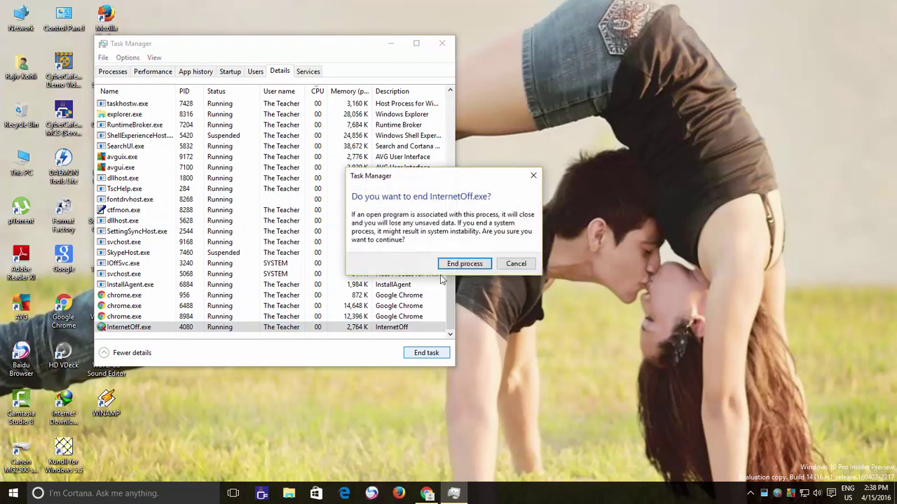
click(465, 264)
right_click(19, 14)
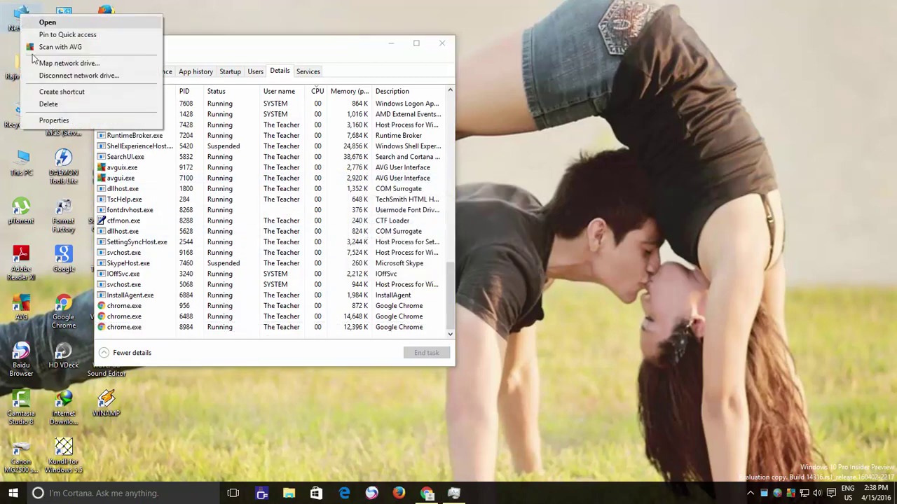
click(43, 121)
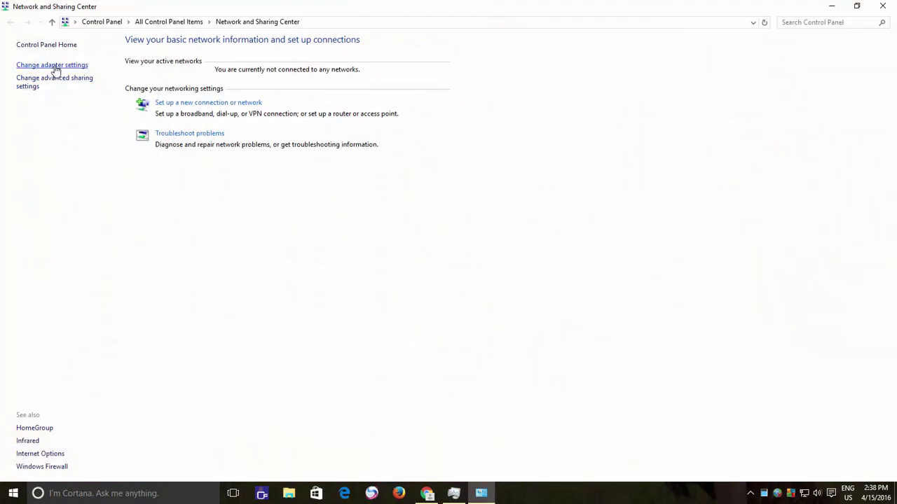
Step: Enable the Ethernet adapter from the network adapter settings
click(51, 65)
right_click(43, 67)
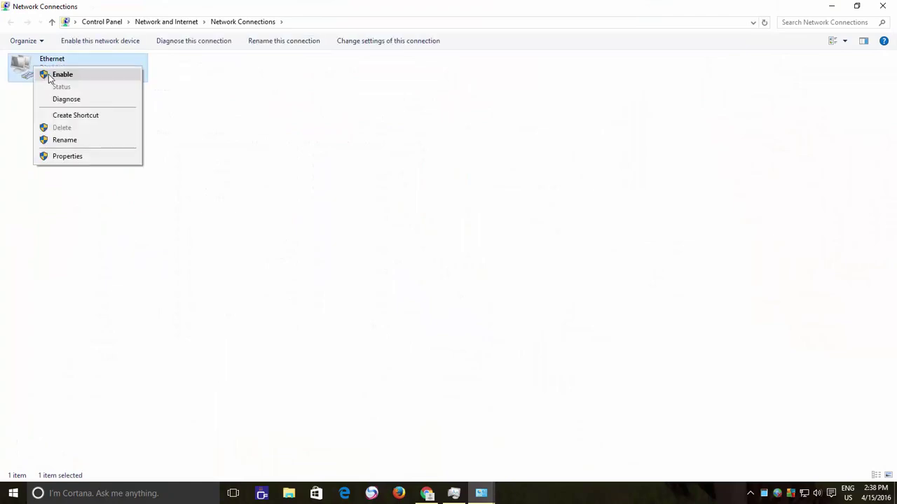
click(49, 75)
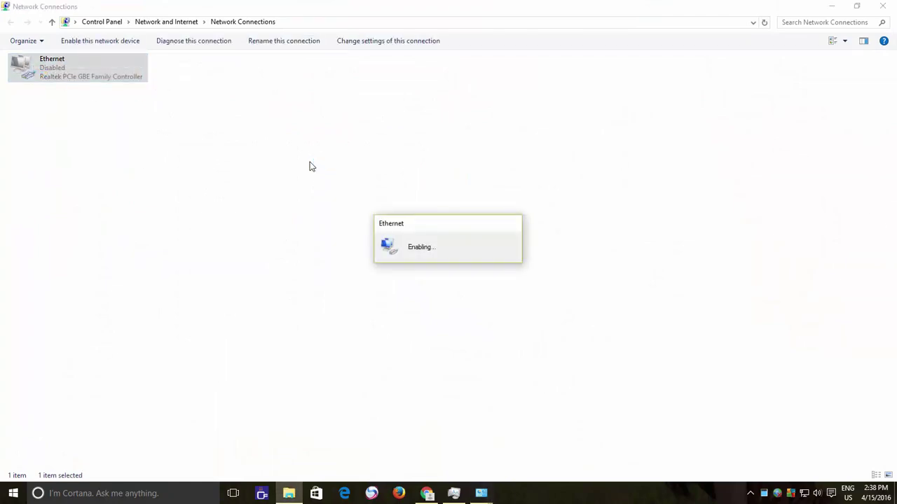